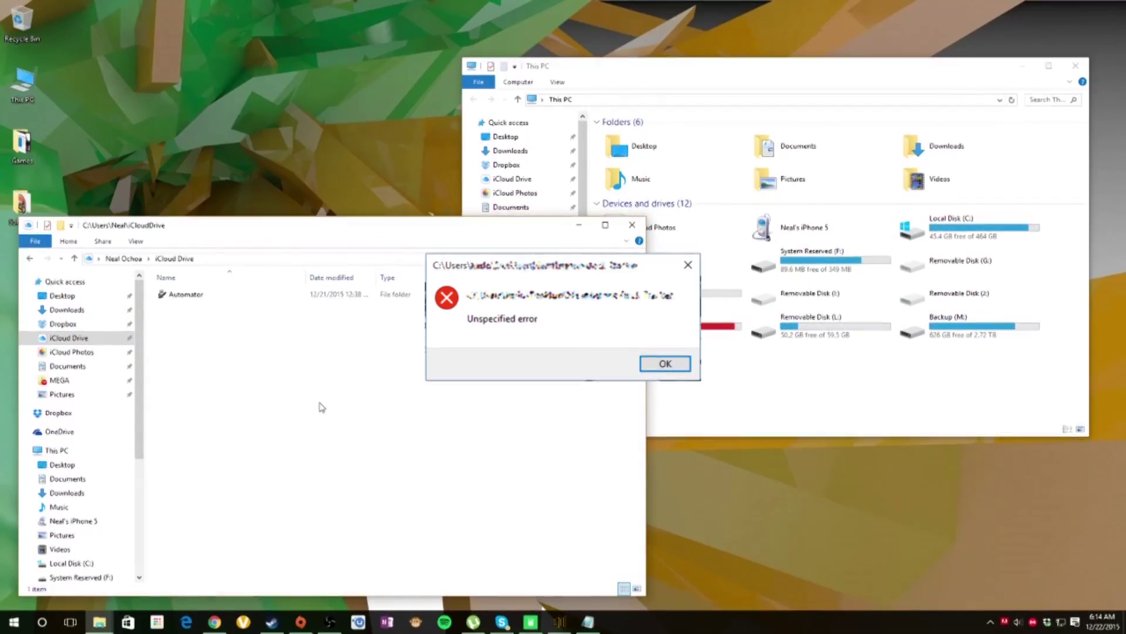
Dismiss the Unspecified error and close both Explorer windows, iCloud Drive and This PC
key(Return)
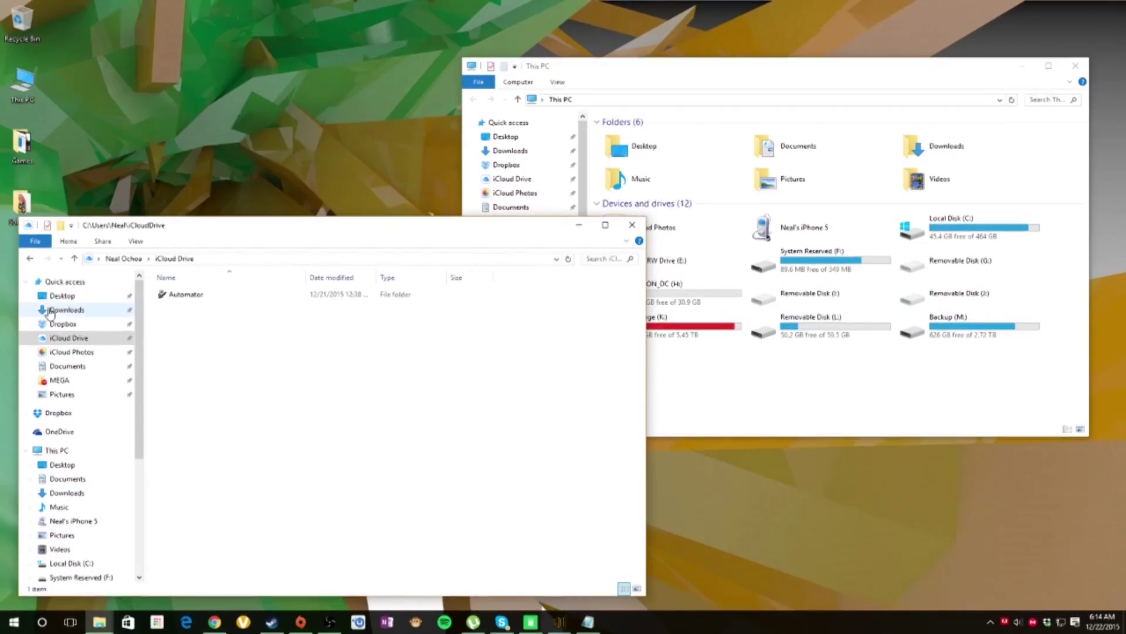
mouse_move(71, 352)
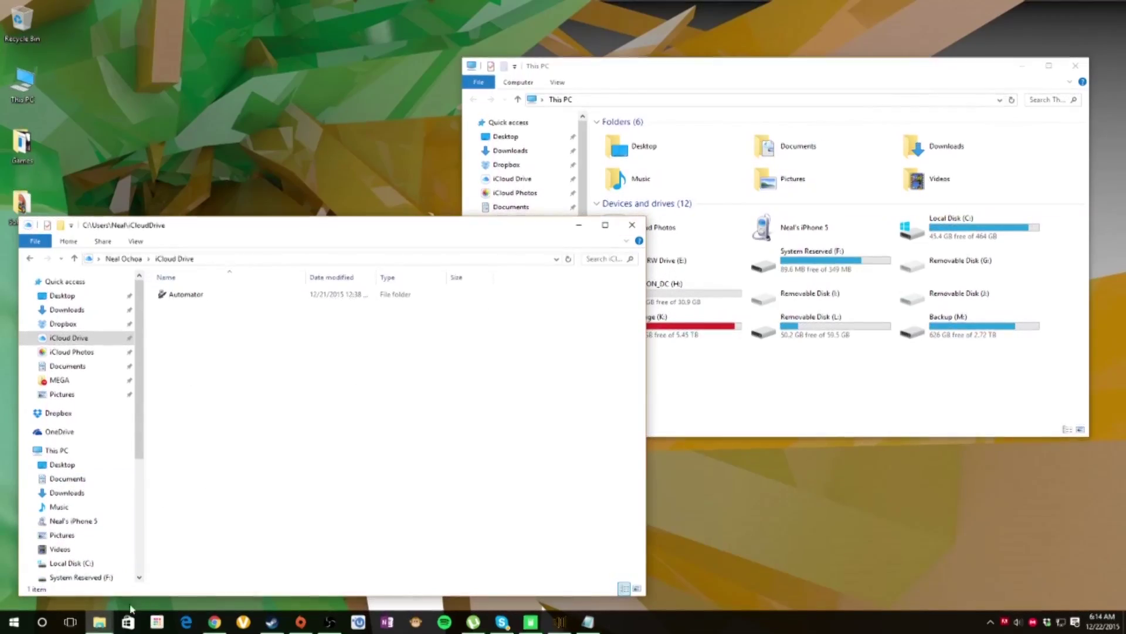
right_click(102, 622)
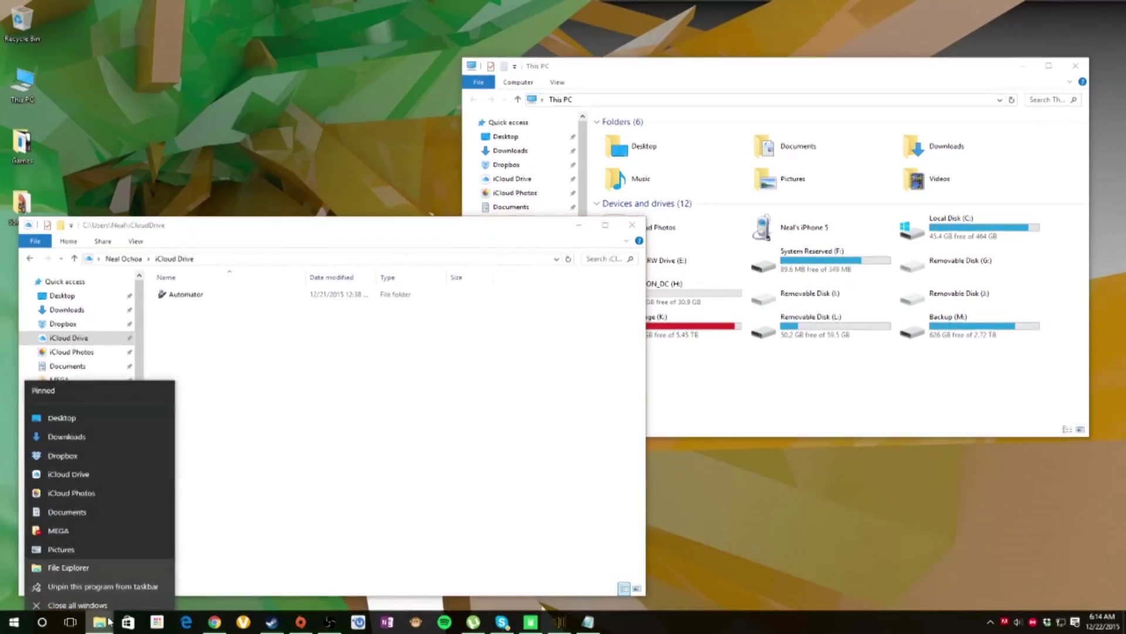
click(71, 596)
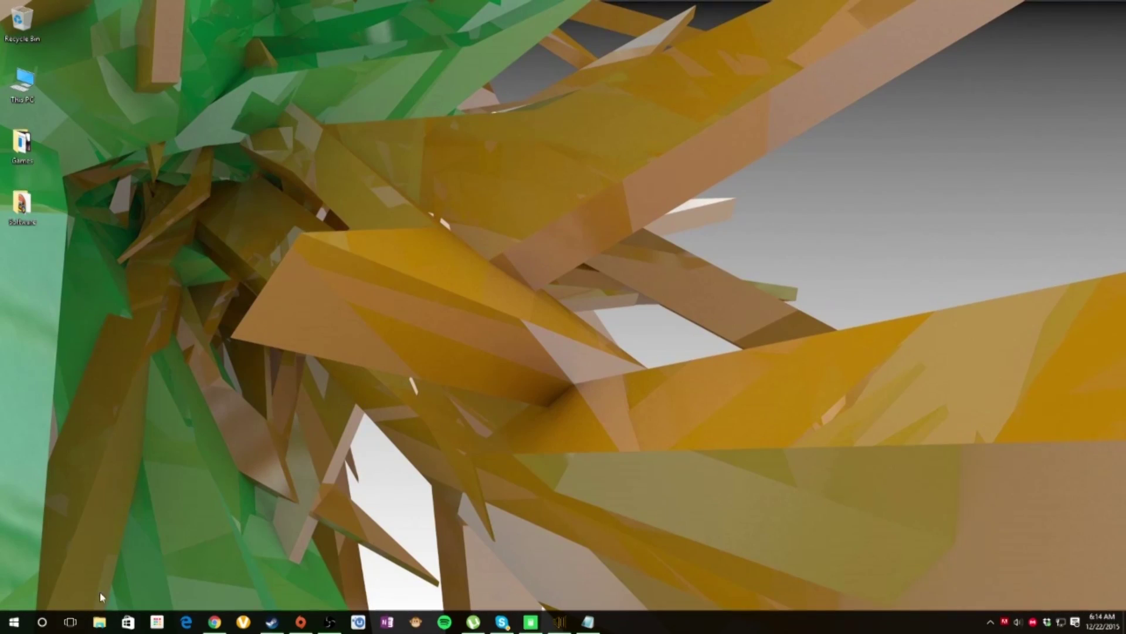
In Command Prompt, run del /F /Q %APPDATA%\Microsoft\Windows\Recent\AutomaticDestinations\* and close the console
click(42, 622)
text(cmd)
key(Return)
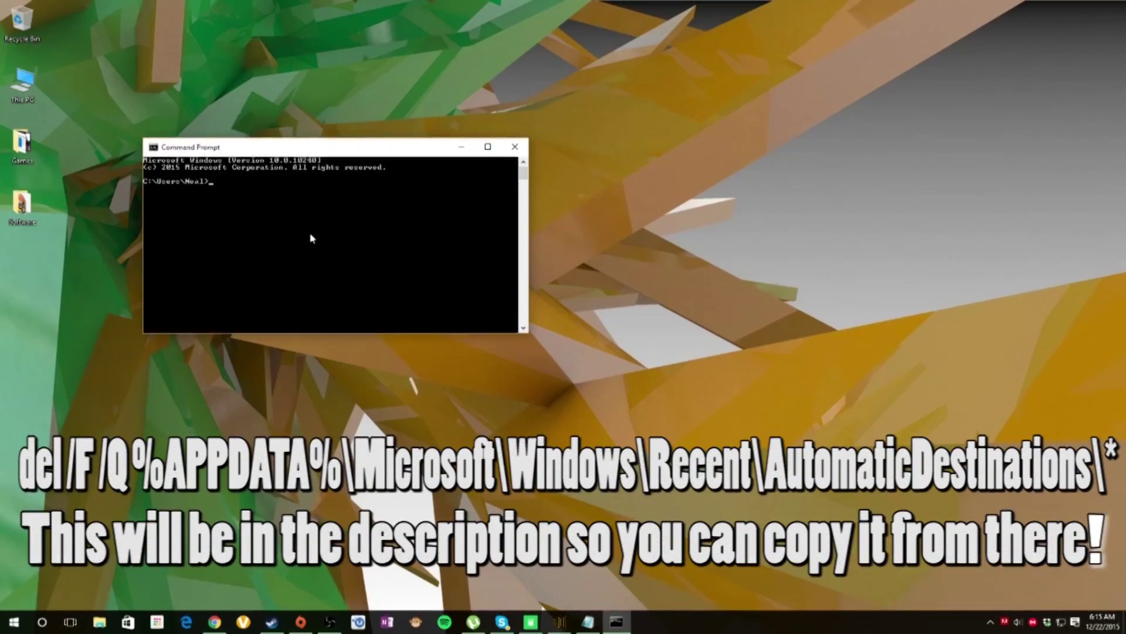
text(^V)
key(BackSpace)
right_click(309, 217)
click(336, 251)
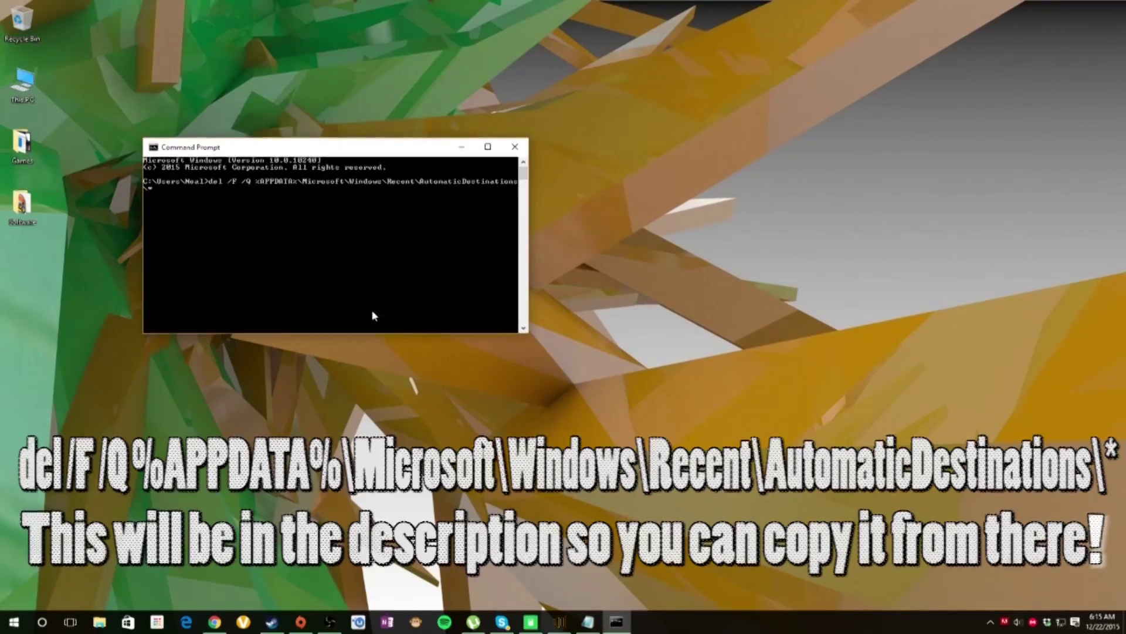
key(Return)
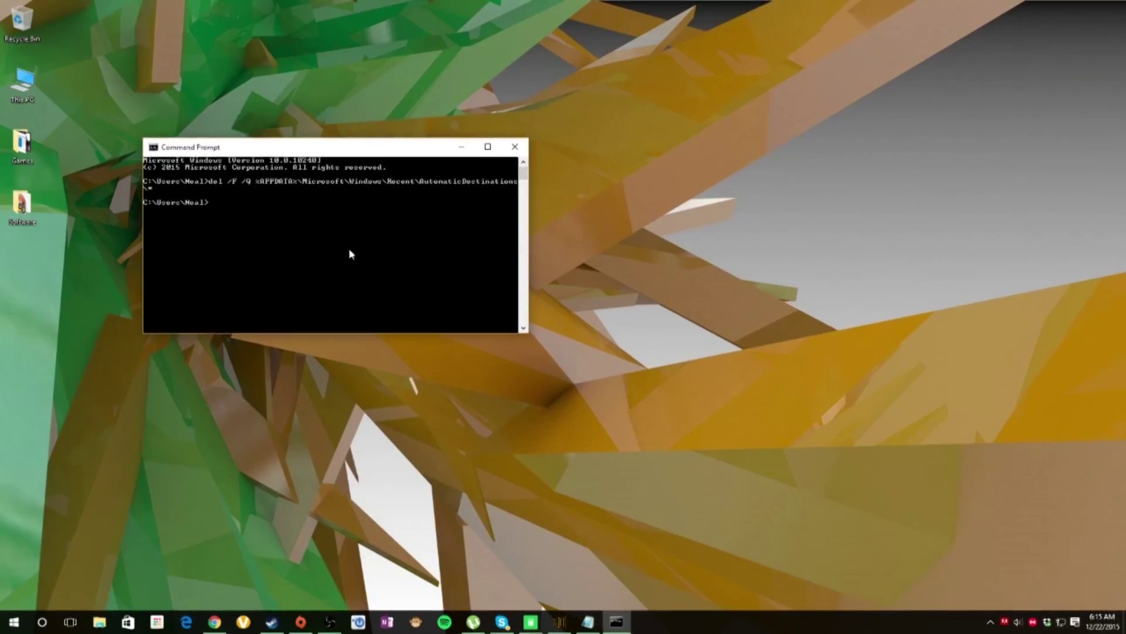
click(515, 147)
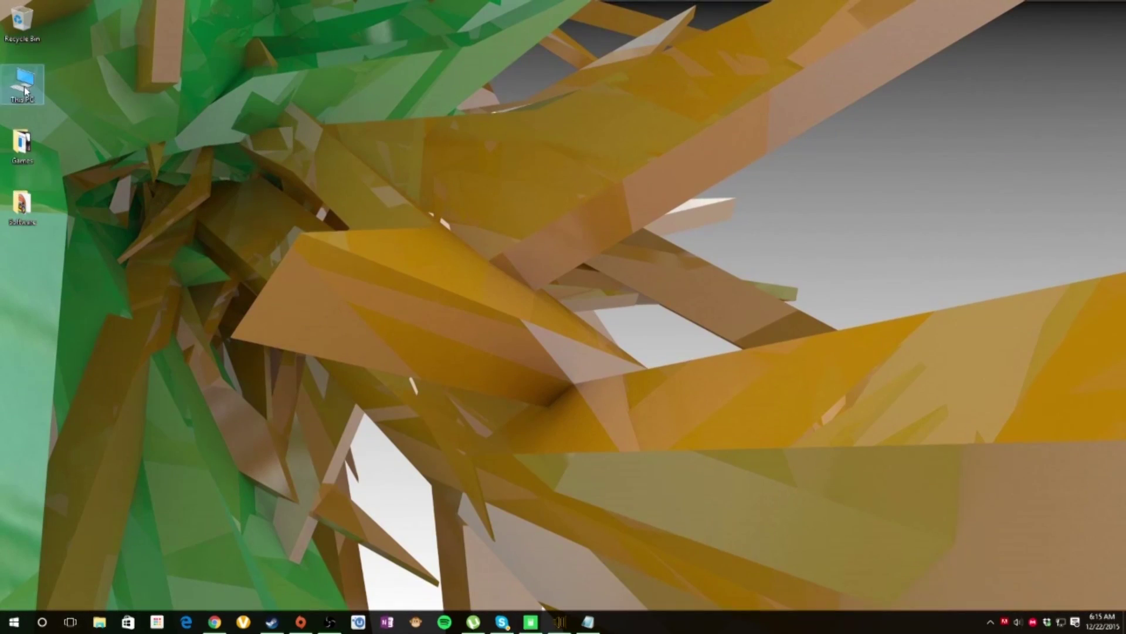
Open This PC from the desktop and move its window to the screen centre
double_click(25, 91)
drag(331, 12, 556, 80)
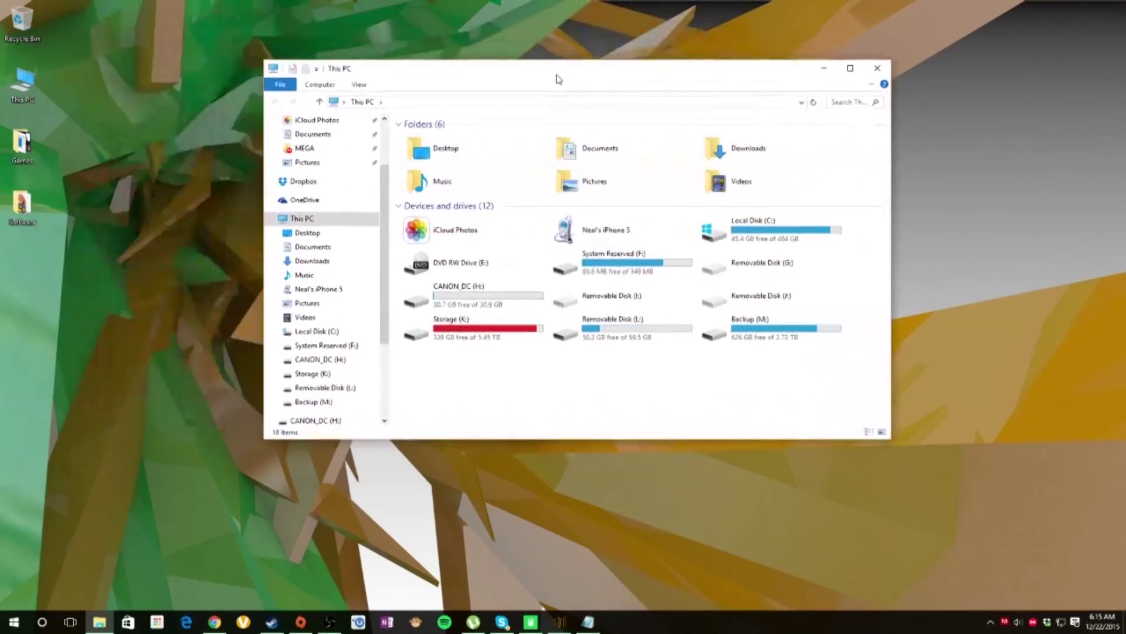
scroll(327, 176, up, 2)
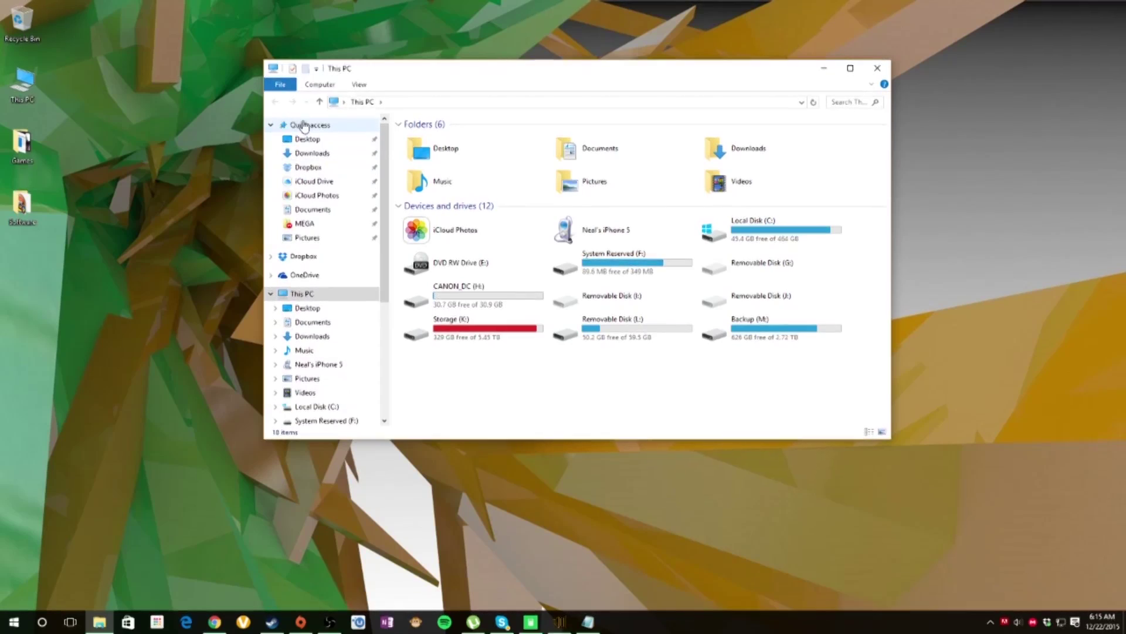